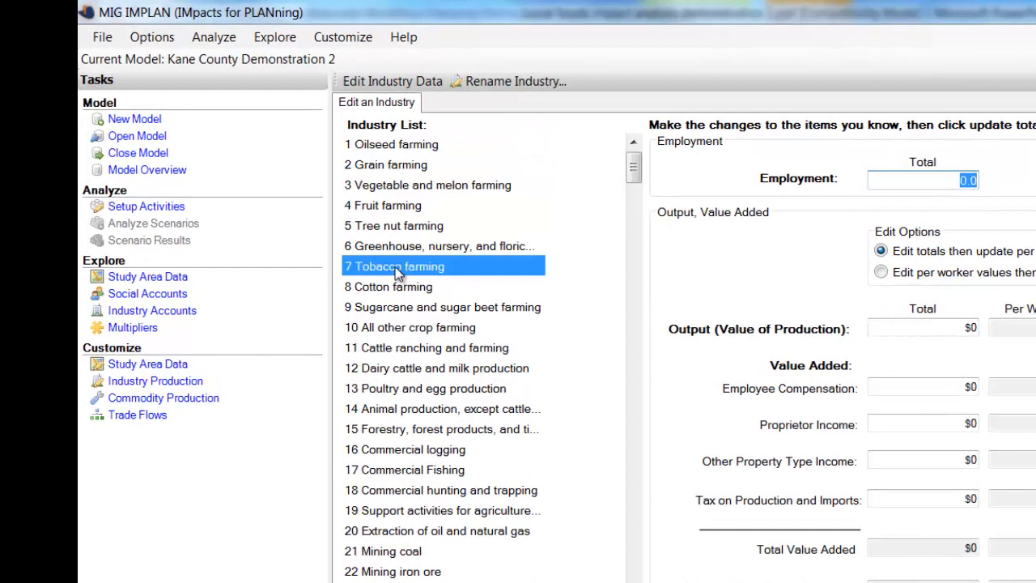
Rename industry 7 from Tobacco farming to Local Foods.
left_click(502, 82)
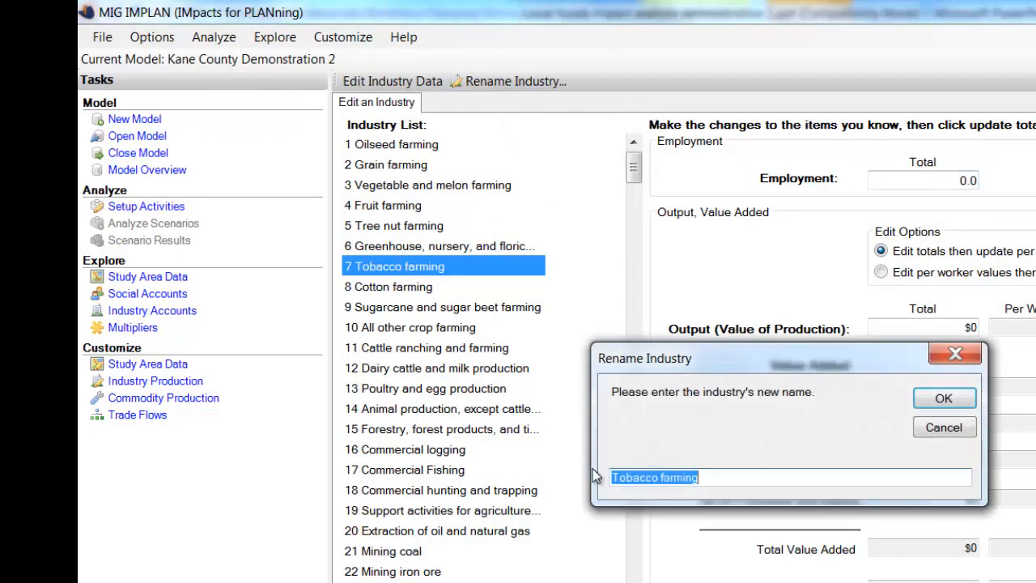
type("Local Foo")
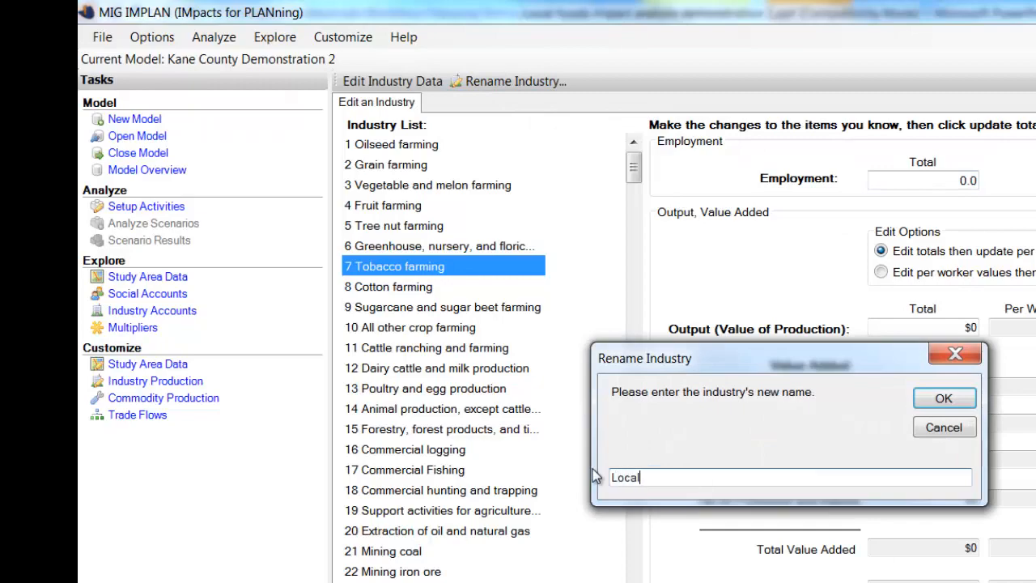
type("ds")
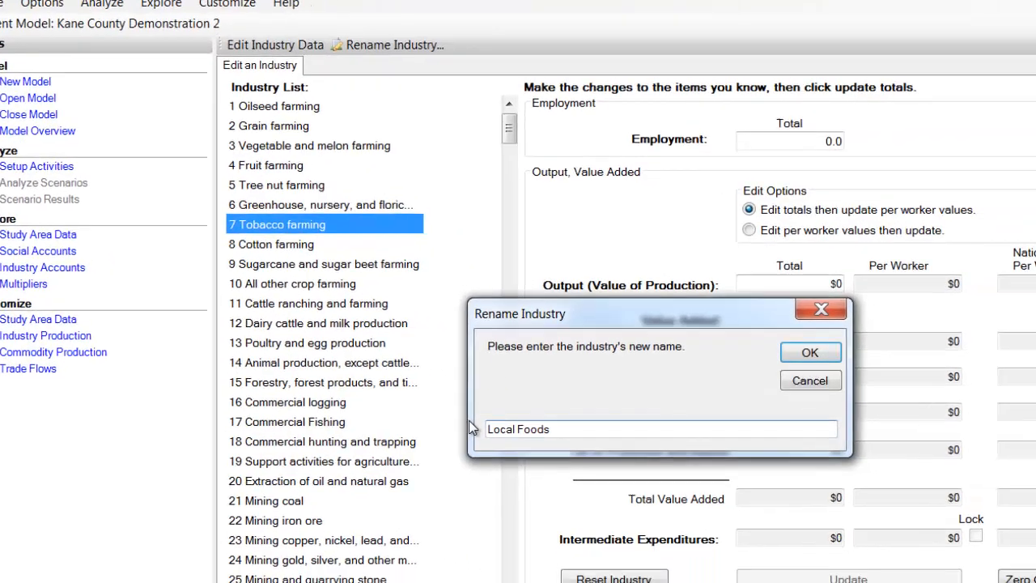
key("Return")
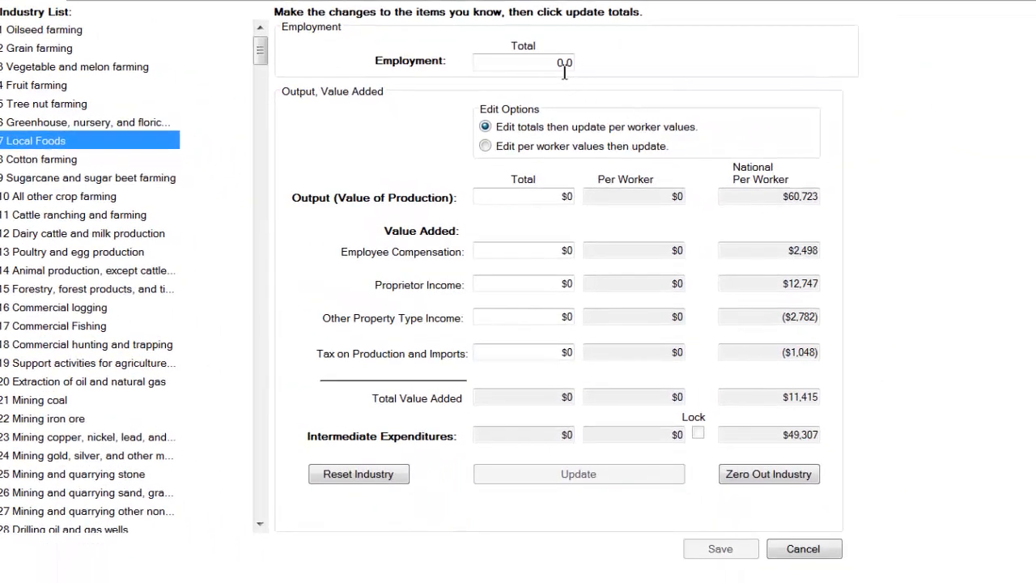
Set the Local Foods industry's total output (value of production) to $4,349,236.
left_click_drag(557, 64, 591, 67)
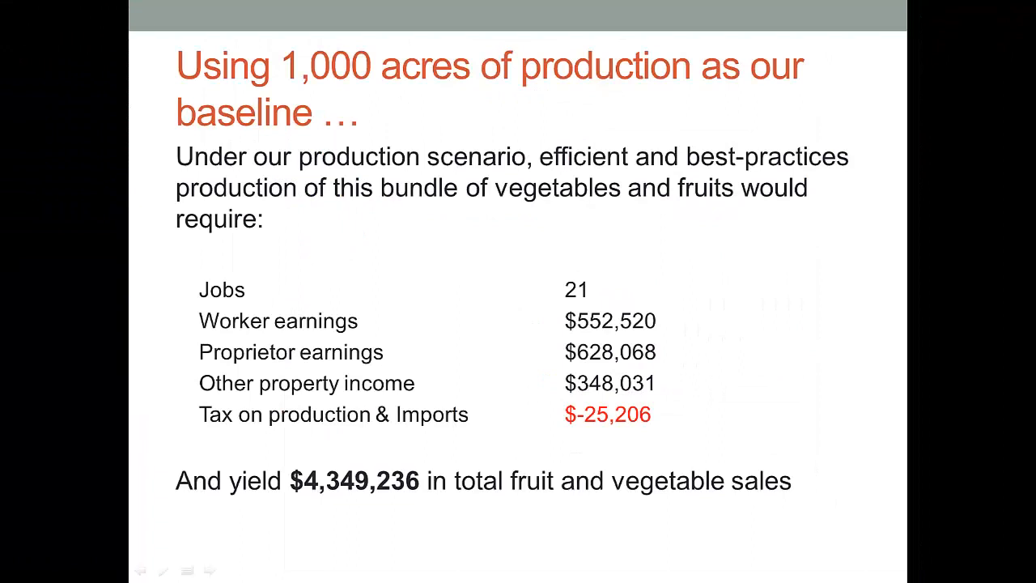
key("Right")
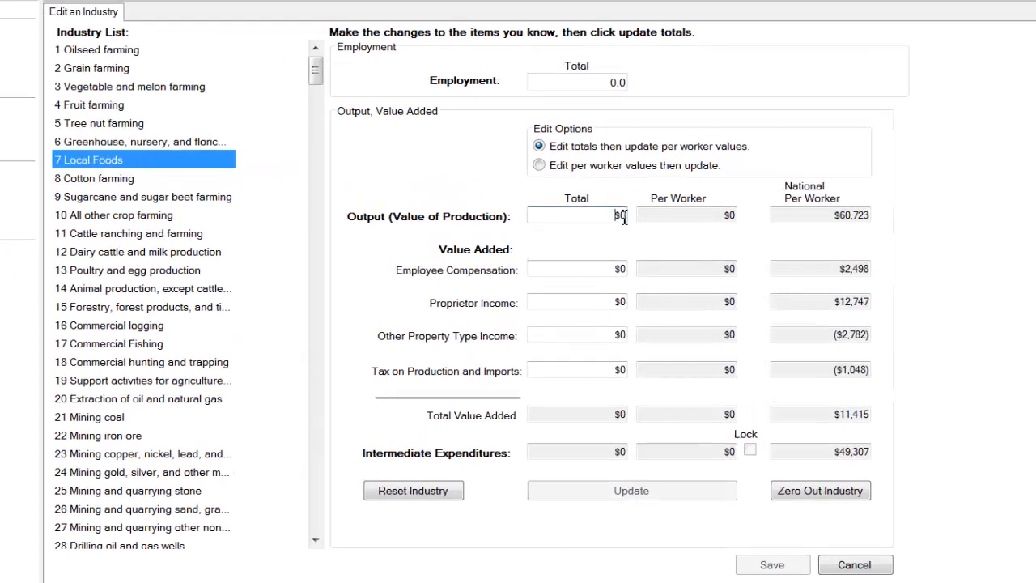
double_click(623, 215)
type("236")
key("Tab")
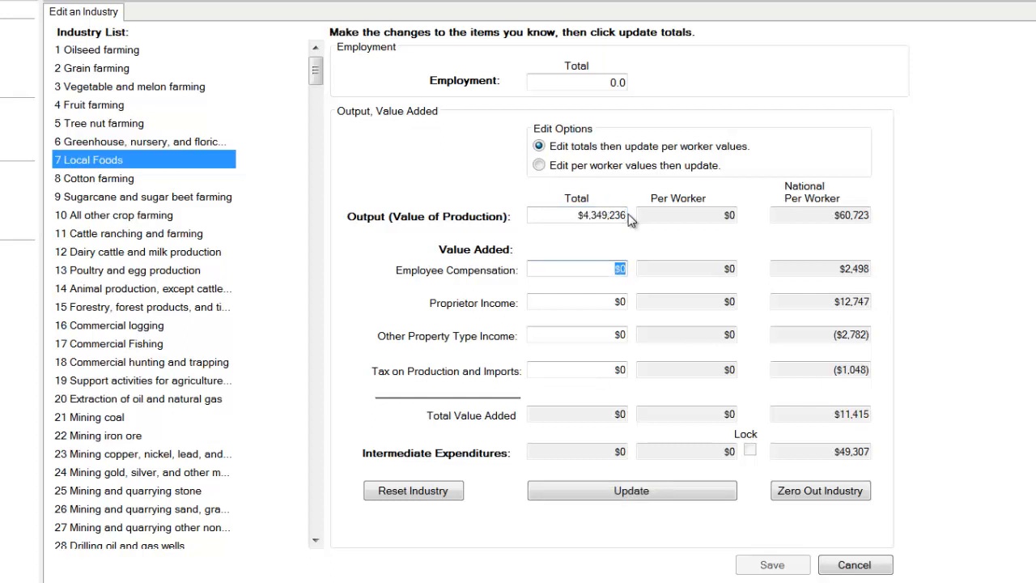
Set the Local Foods employee compensation total to $552,521 and proprietor income total to $628,068.
type("552,521")
key("Tab")
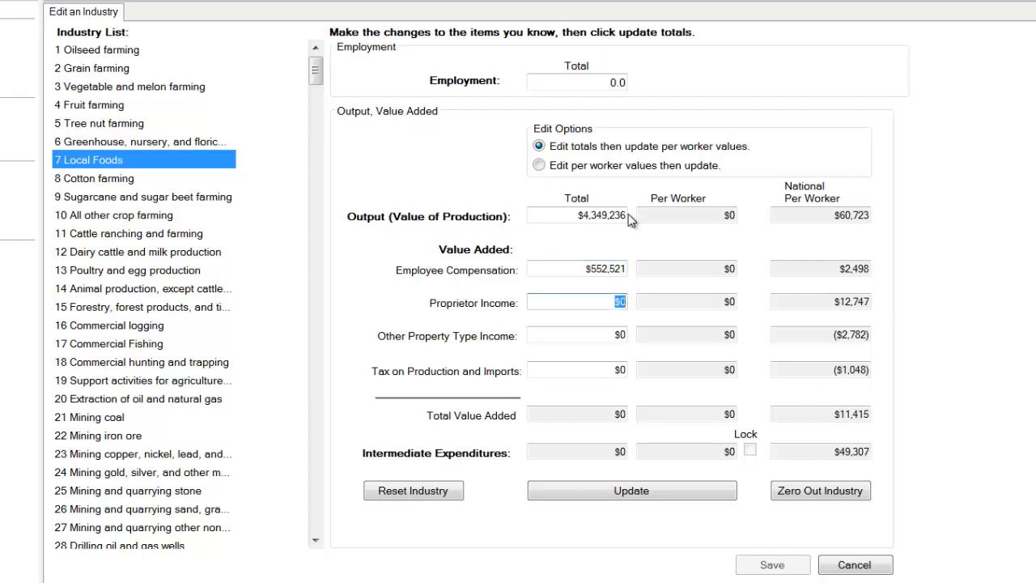
type("628068")
key("Tab")
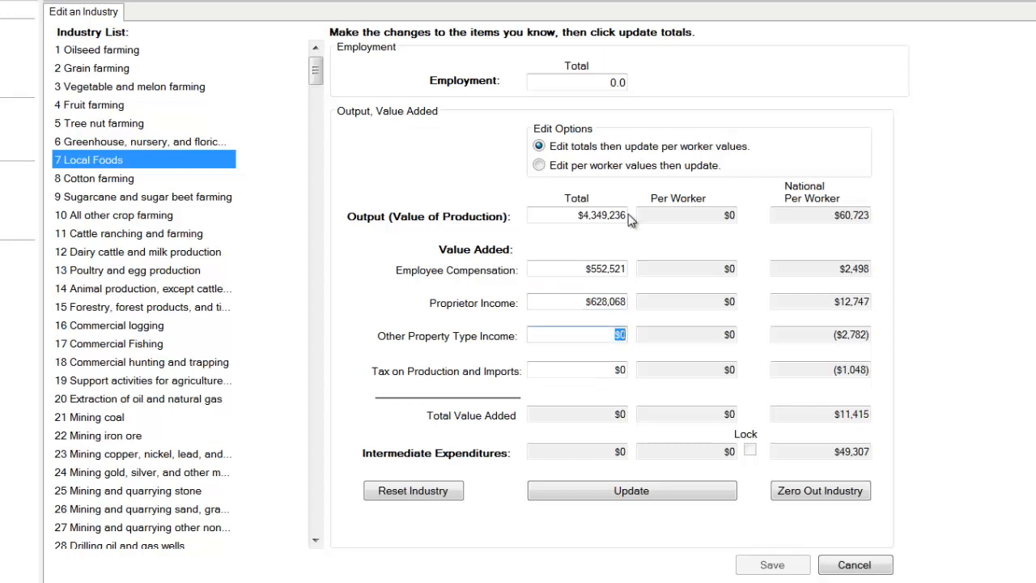
Set the total other property type income to $348,031 and the tax on production and imports to -$25,206.
type("348031")
key("Tab")
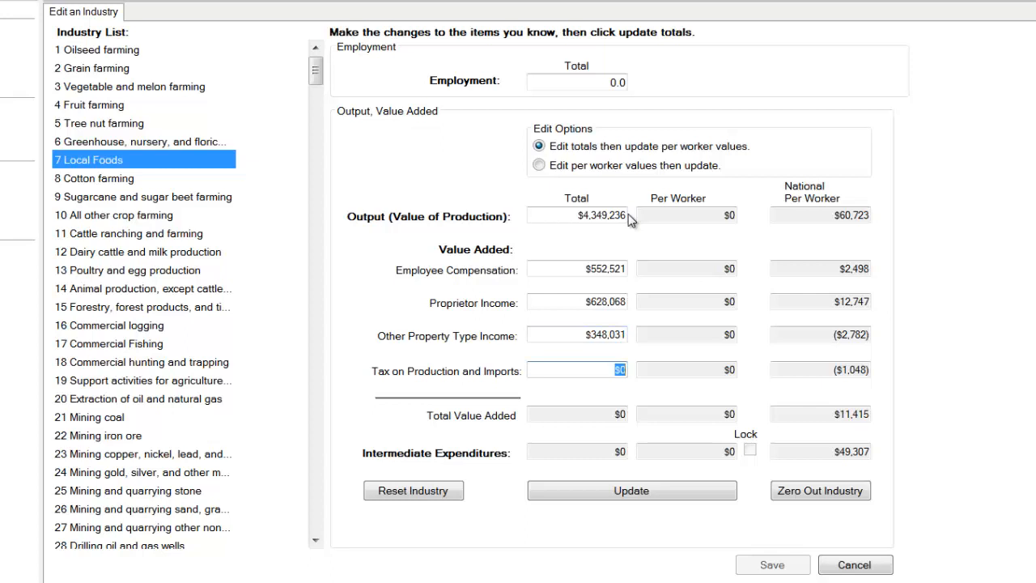
key("BackSpace")
type("-25206")
key("Tab")
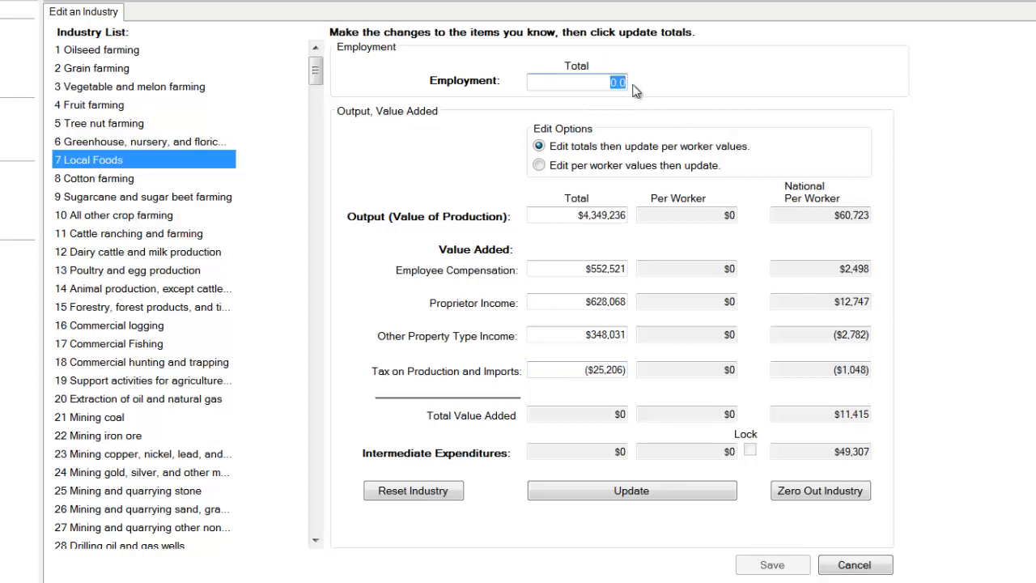
Set the Local Foods employment to 21 and save the industry data with its per-worker values updated.
type("21")
key("Tab")
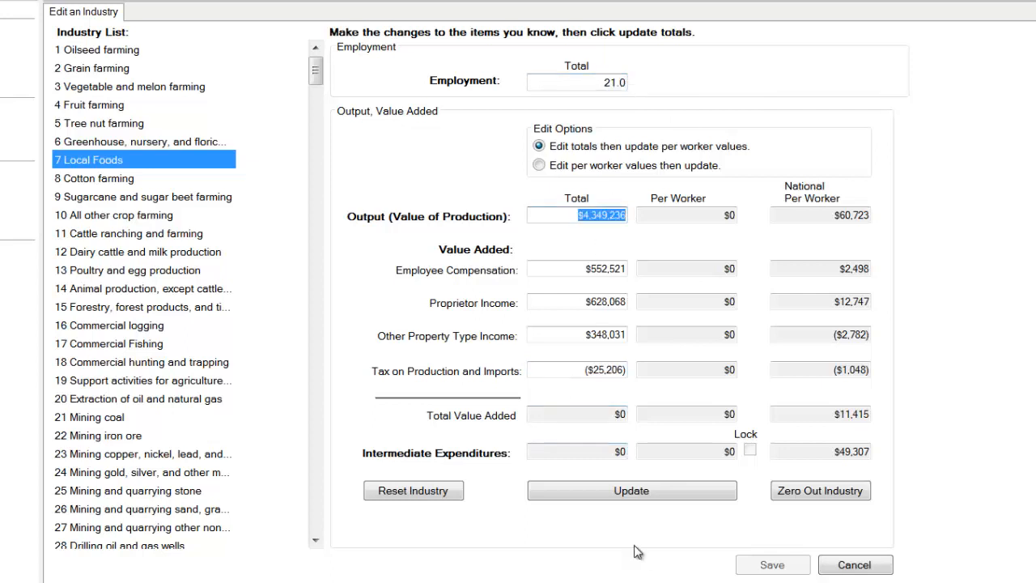
left_click(626, 491)
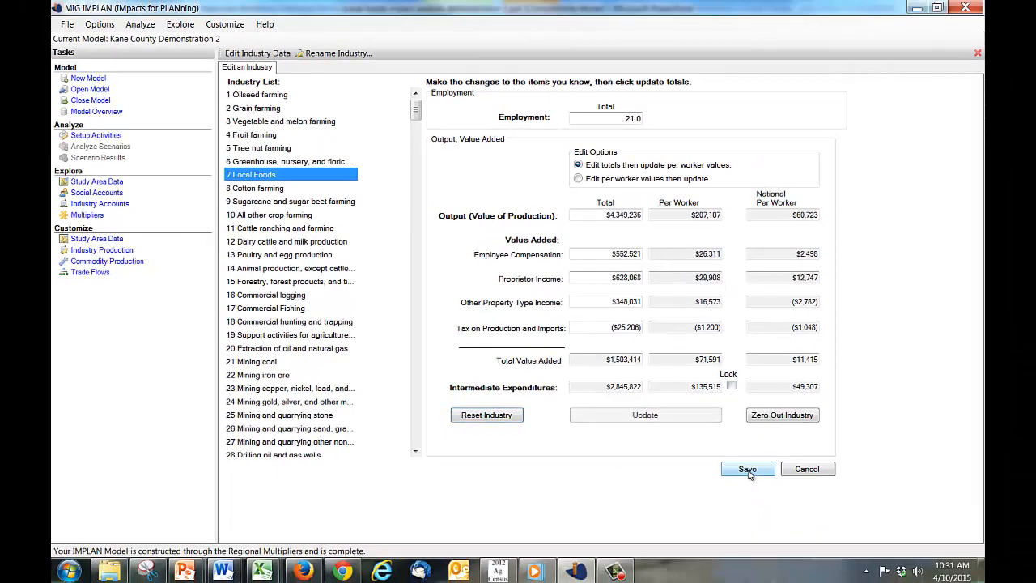
left_click(748, 471)
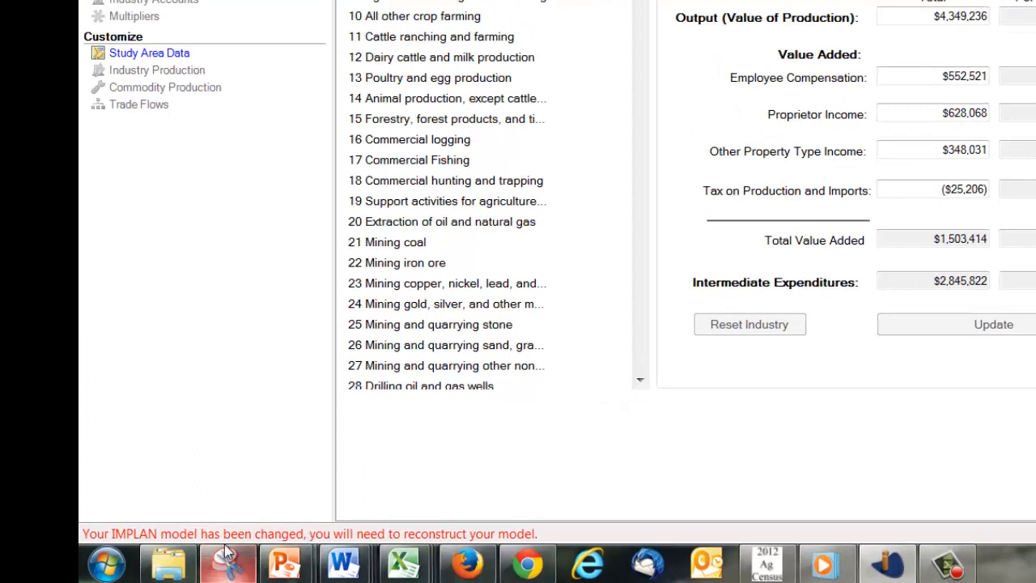
Reconstruct the changed model up to Regional Absorption.
mouse_move(212, 551)
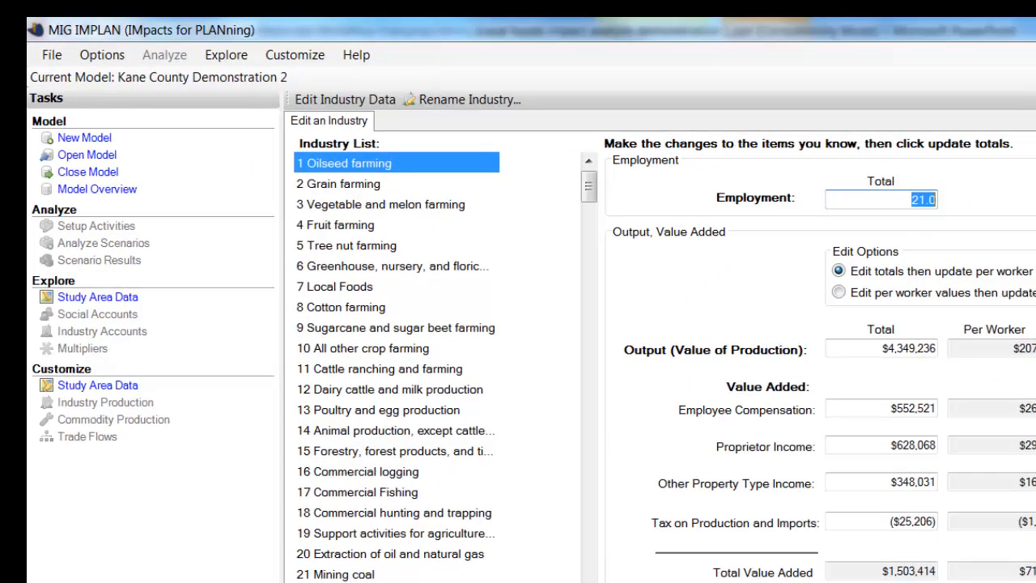
left_click(116, 57)
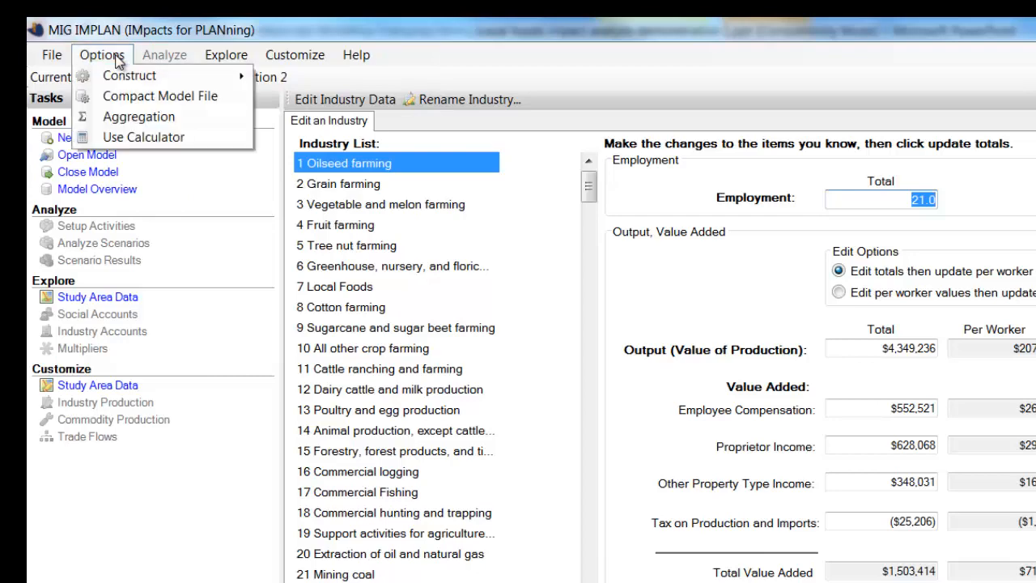
mouse_move(121, 80)
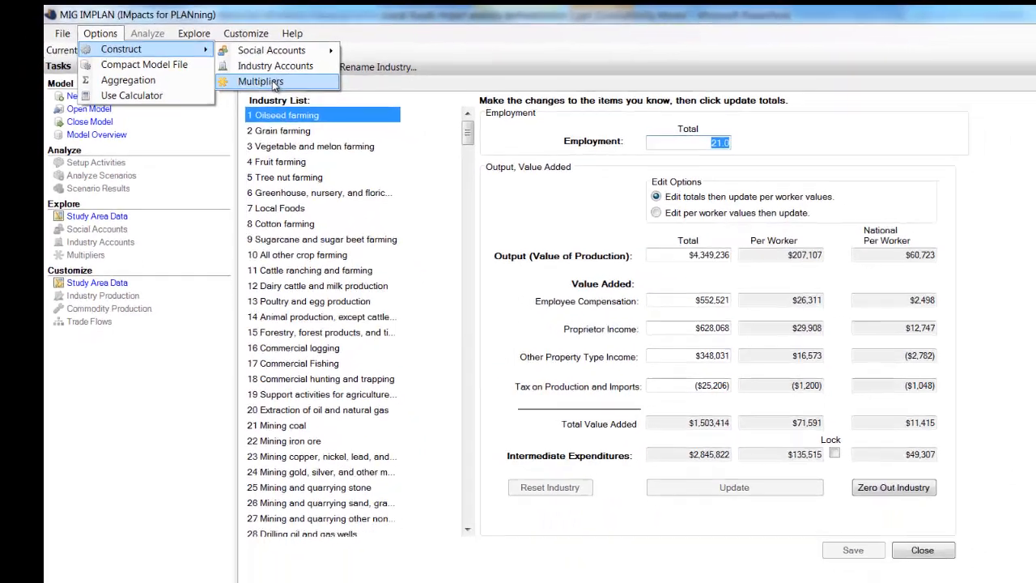
left_click(330, 117)
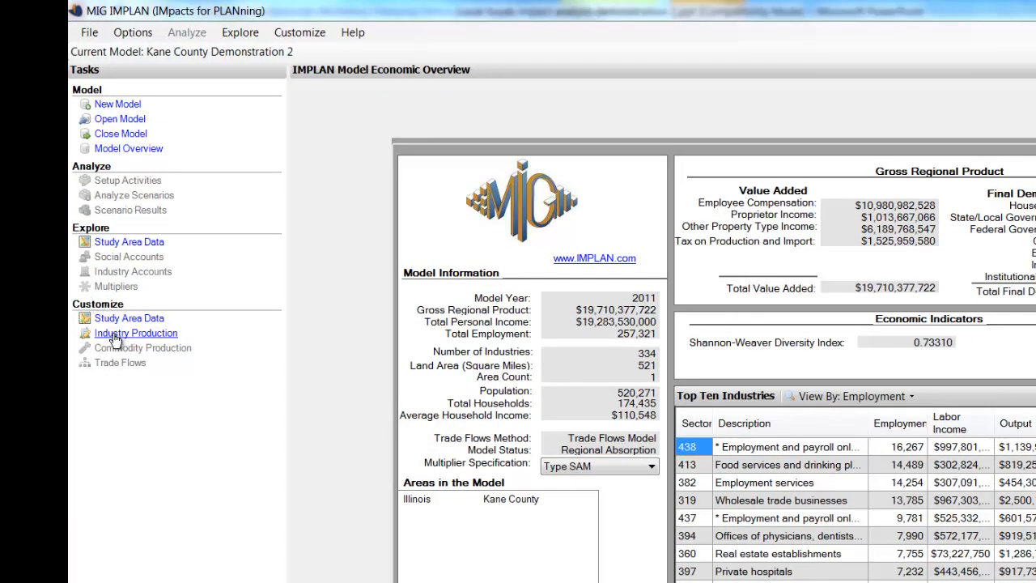
Export the production function of industry 3 Vegetable and melon farming to the library as "3 Local foods".
left_click(114, 340)
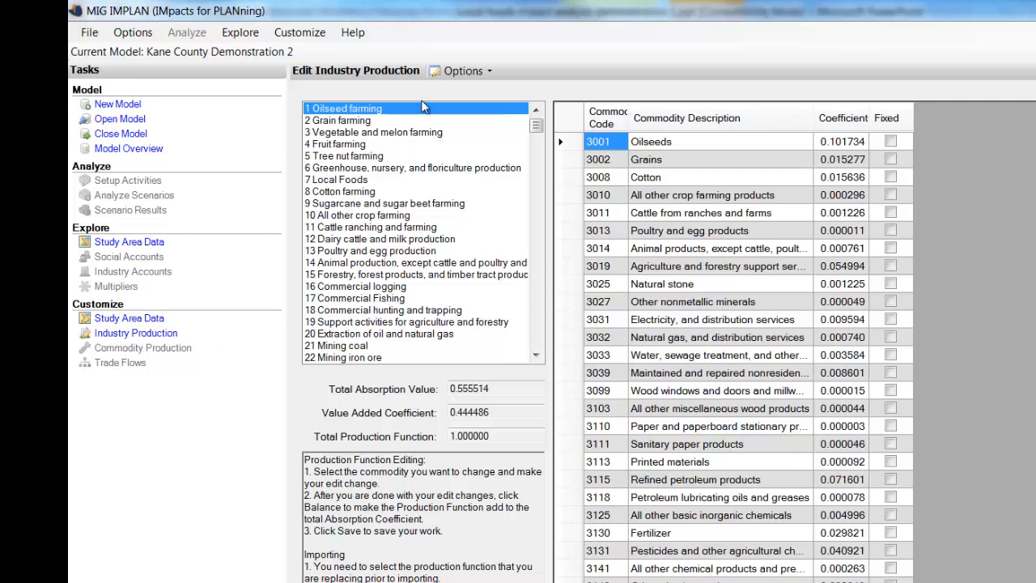
left_click(383, 135)
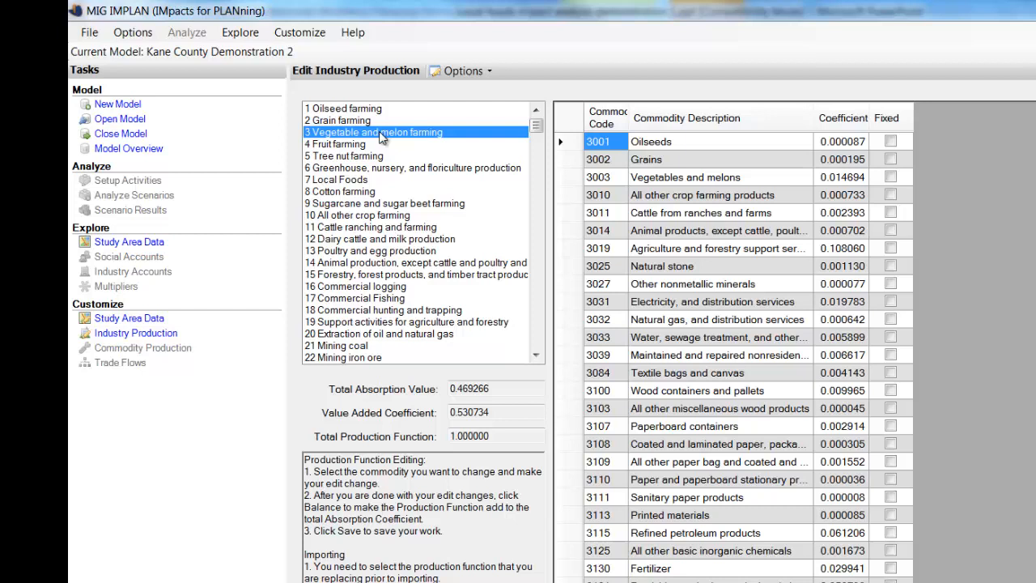
left_click(491, 72)
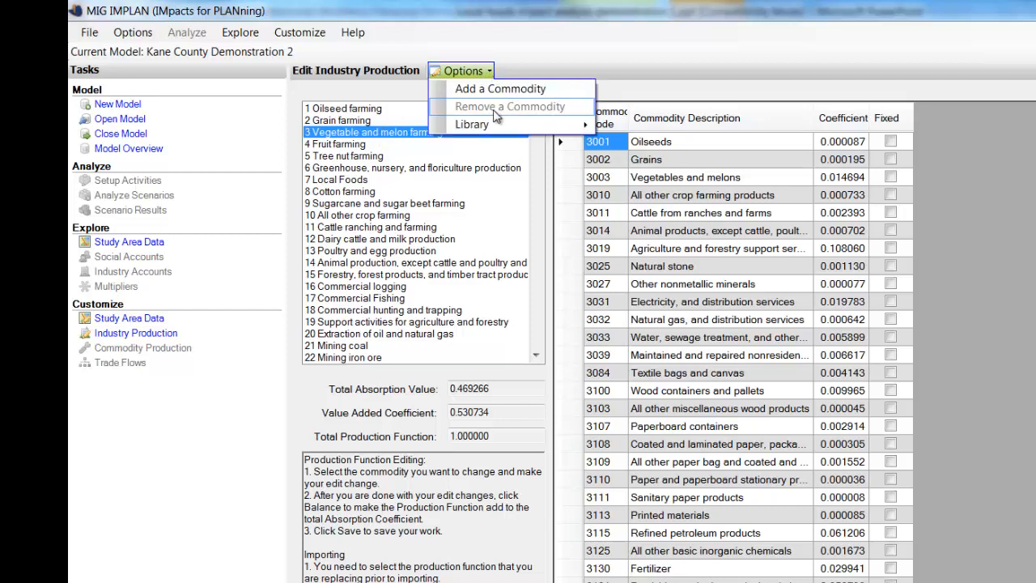
mouse_move(500, 131)
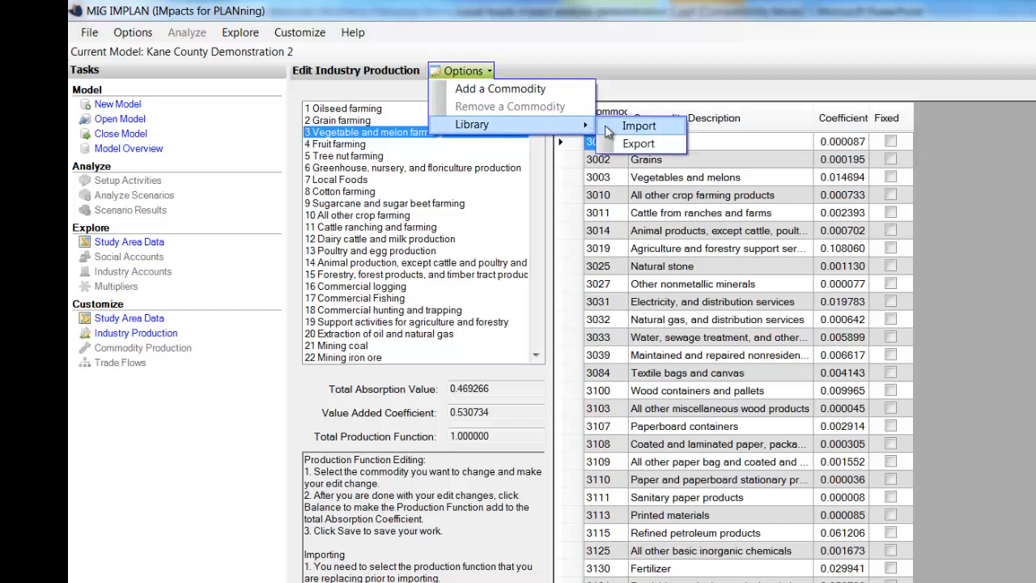
left_click(638, 144)
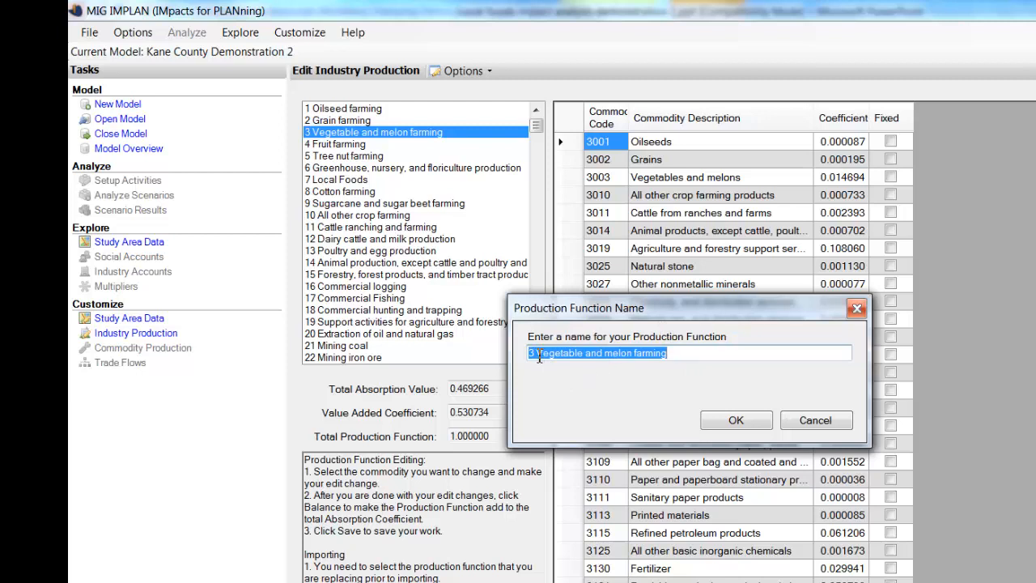
left_click_drag(537, 357, 676, 359)
type("Local foods")
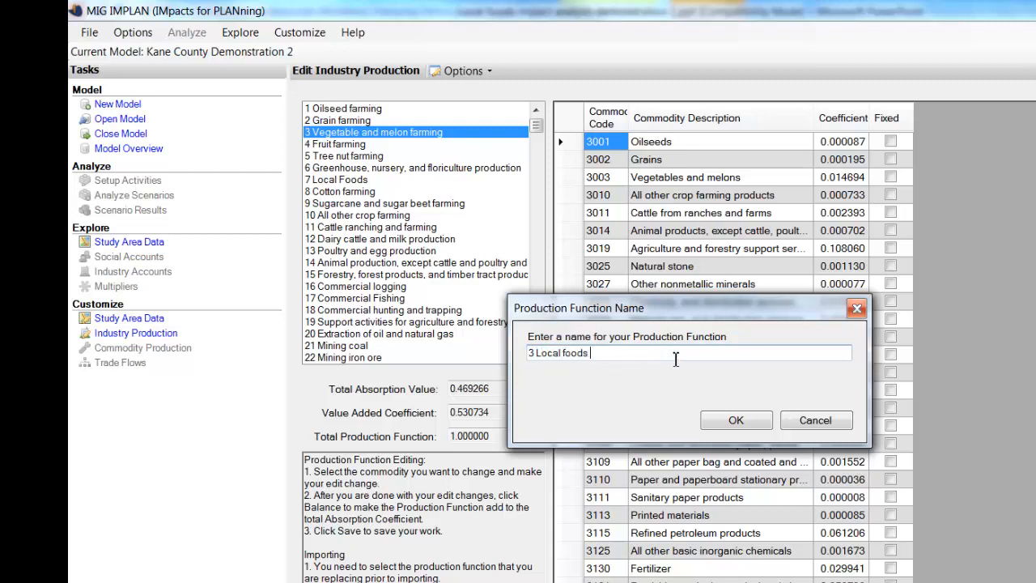
left_click(750, 420)
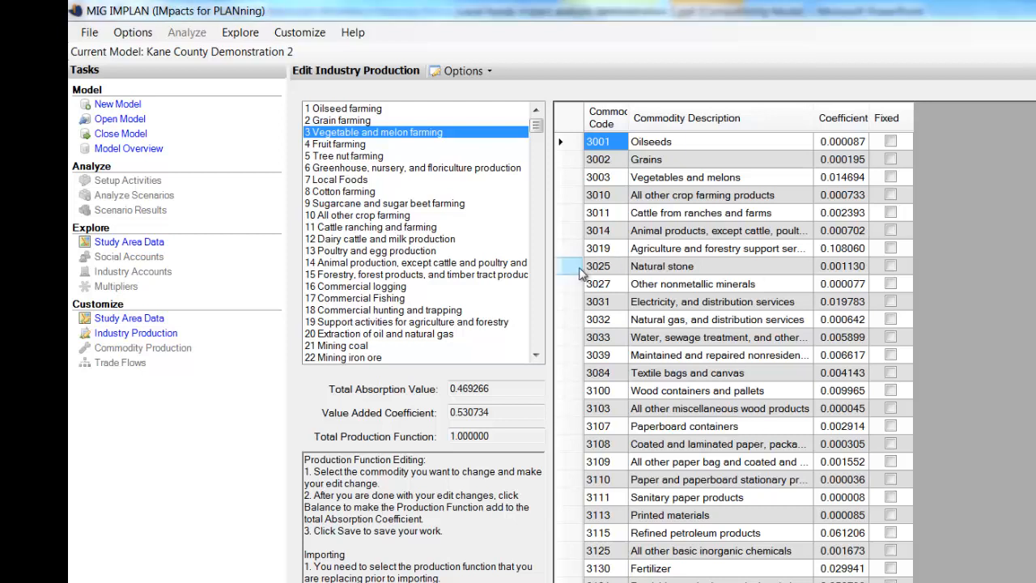
Replace the production function of industry 7 Local Foods by importing "3 Local foods" from the library.
left_click(332, 180)
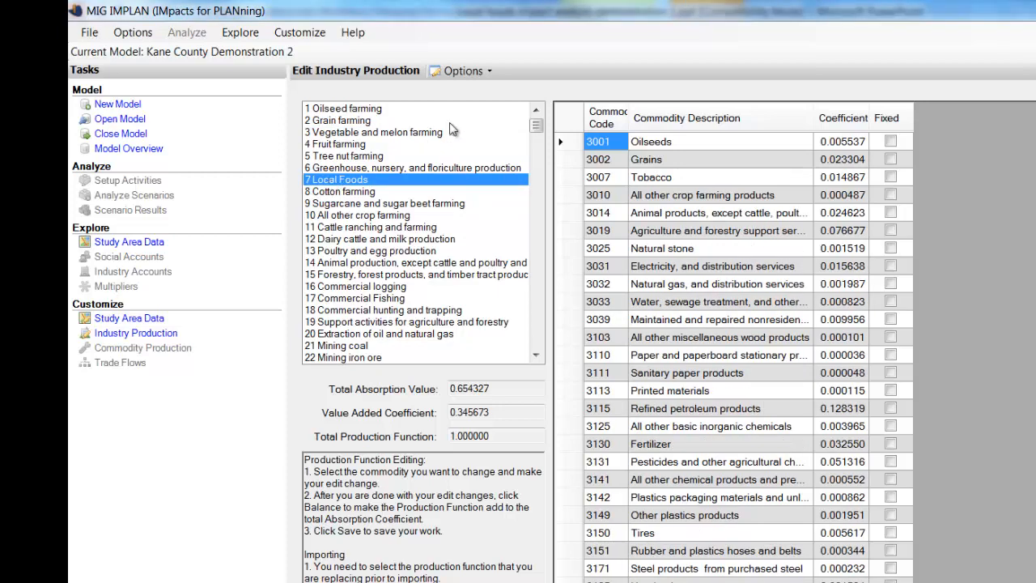
left_click(490, 72)
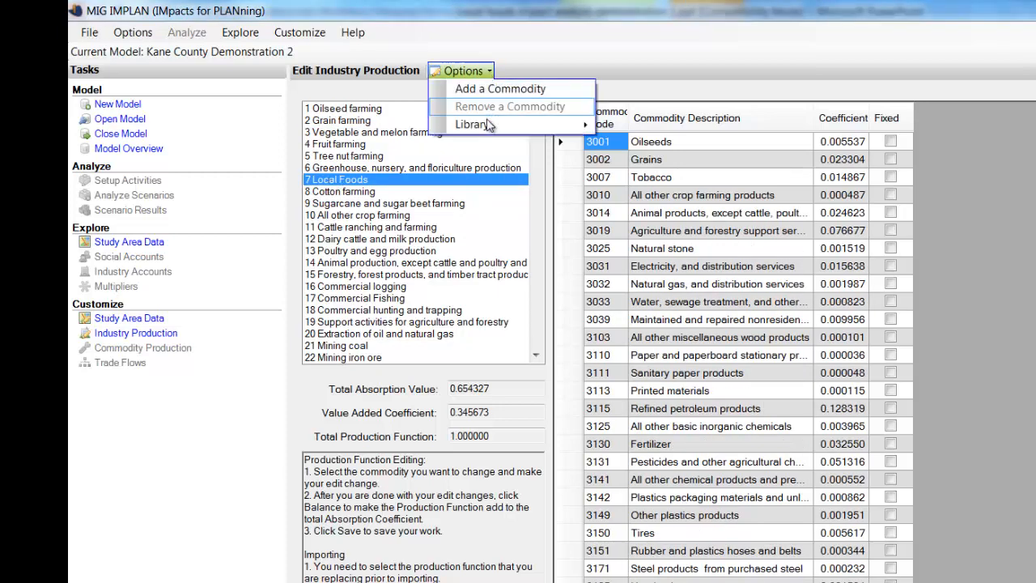
mouse_move(492, 128)
left_click(627, 125)
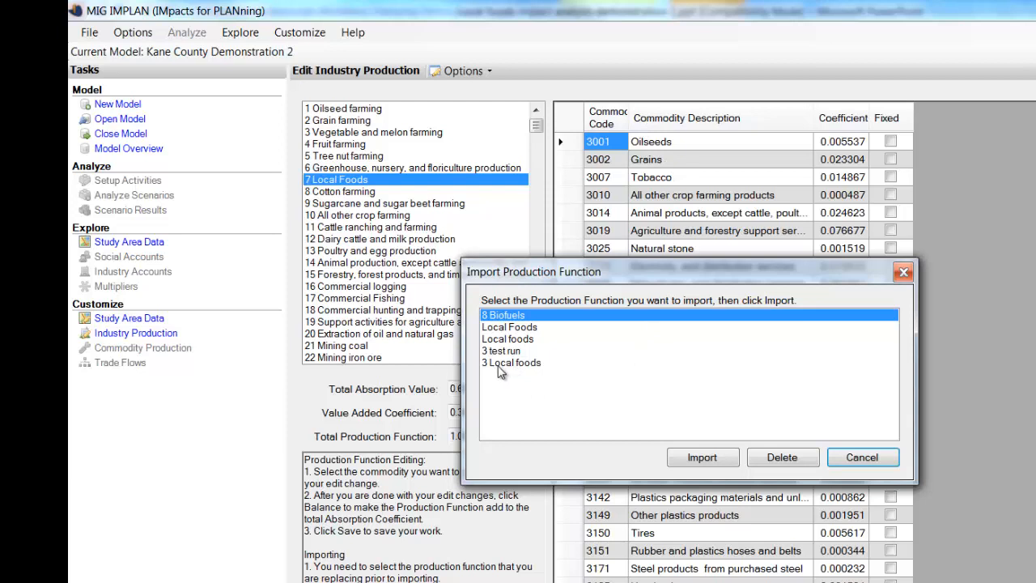
left_click(516, 366)
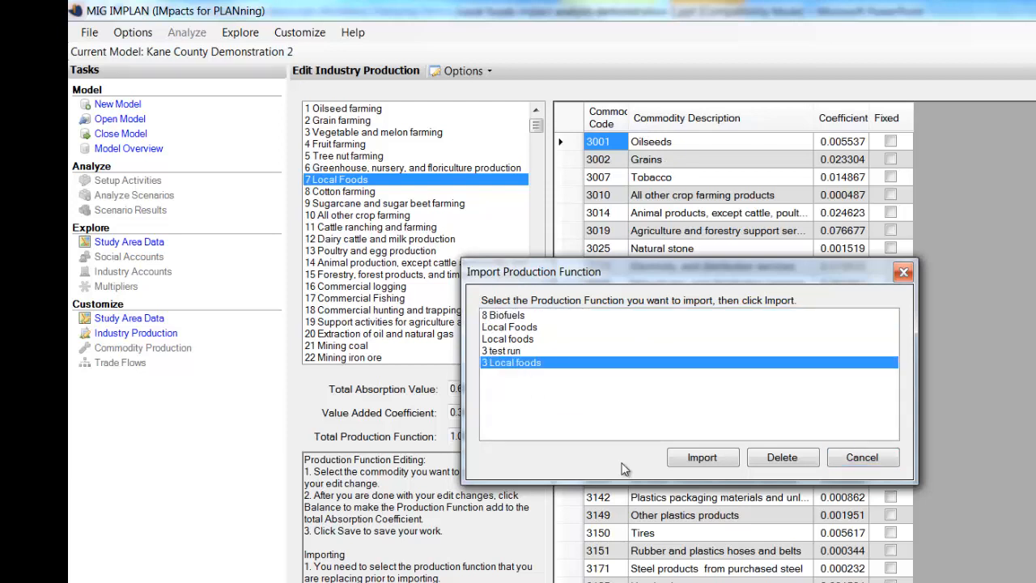
left_click(703, 458)
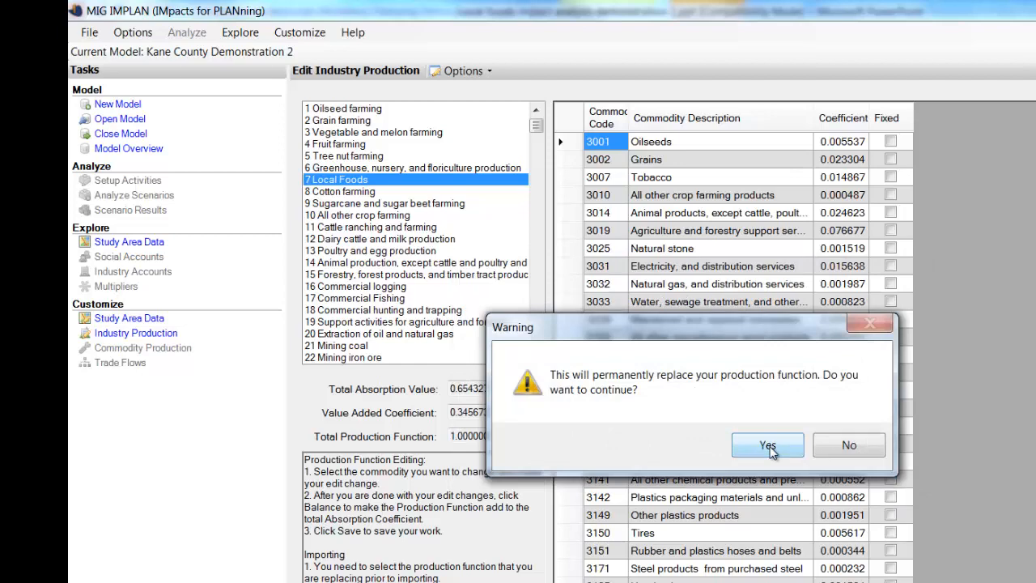
left_click(769, 447)
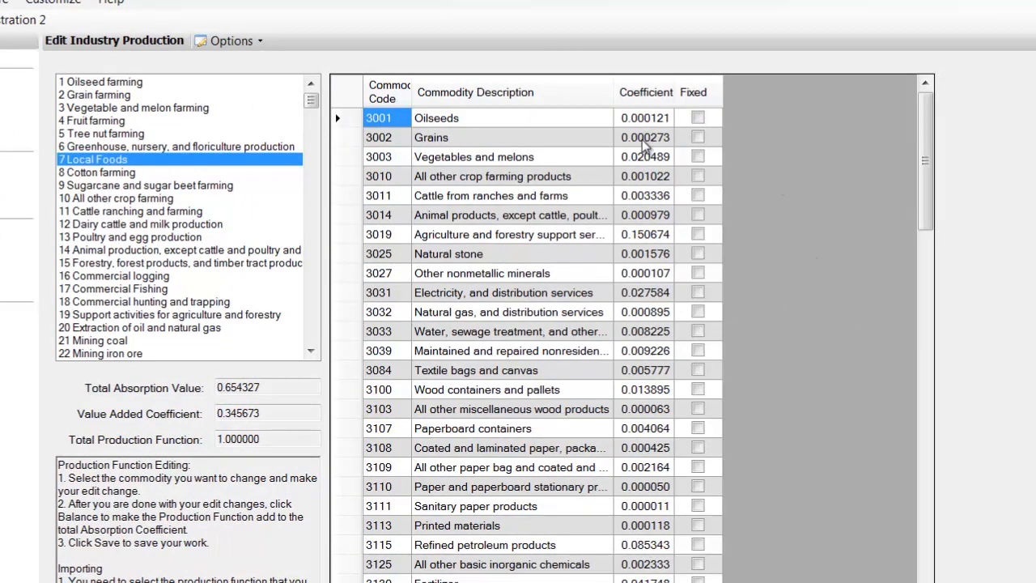
Sort the Local Foods commodities by coefficient from largest to smallest and widen the commodity description column.
left_click(655, 96)
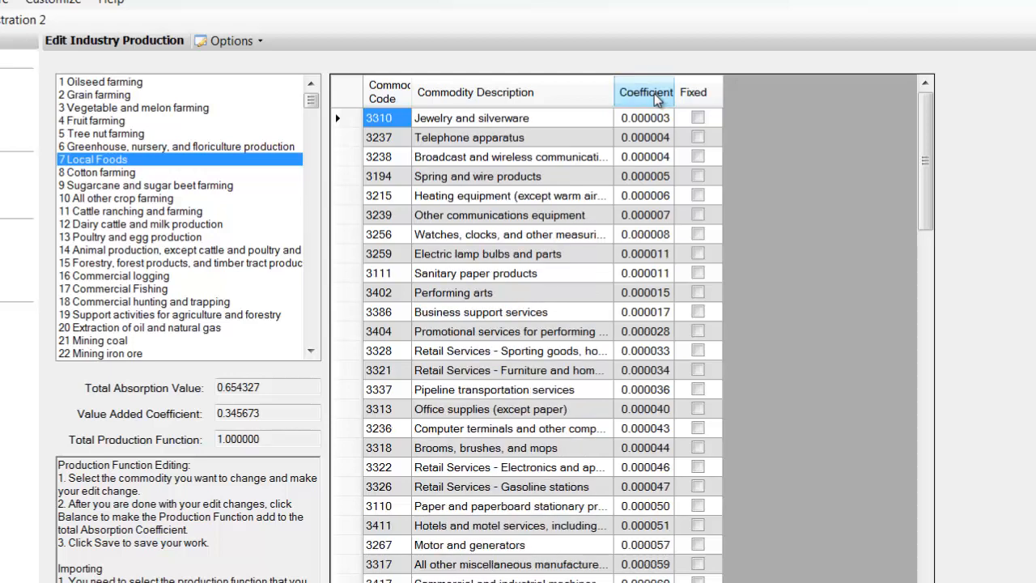
left_click(656, 97)
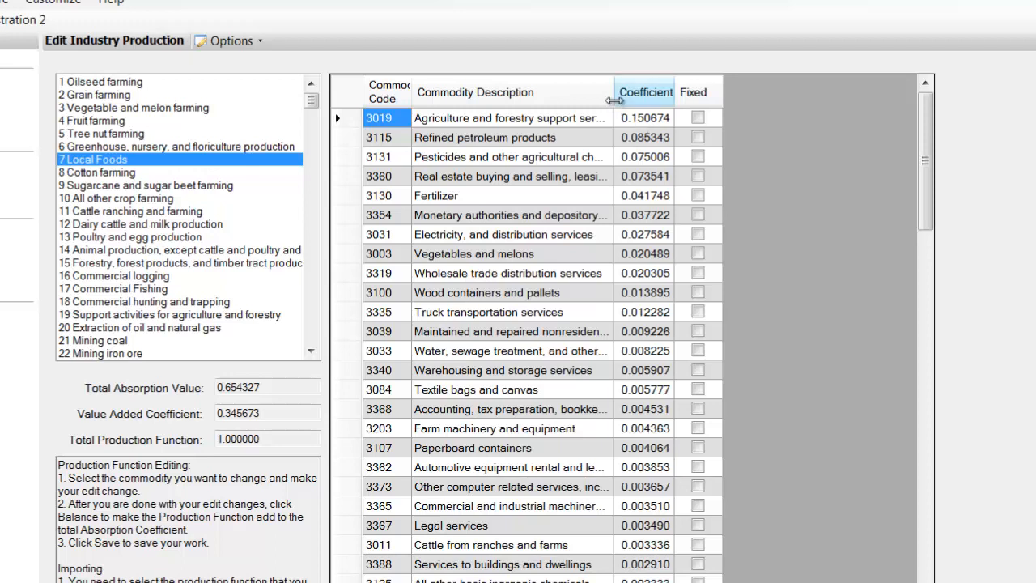
left_click_drag(614, 94, 653, 94)
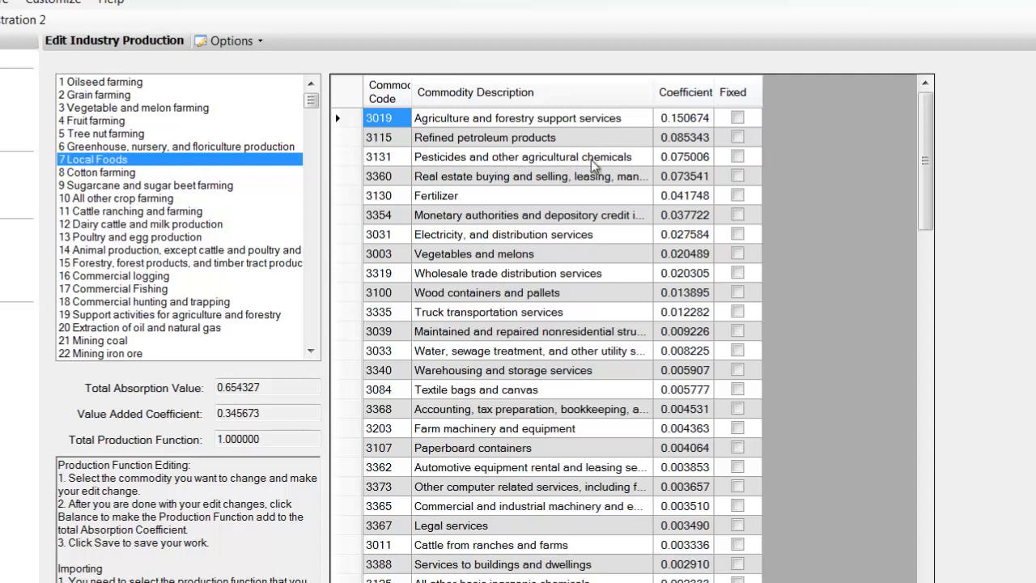
Examine the highest-coefficient commodities in the Local Foods production function, from agriculture support services down to vegetables and melons.
left_click(685, 159)
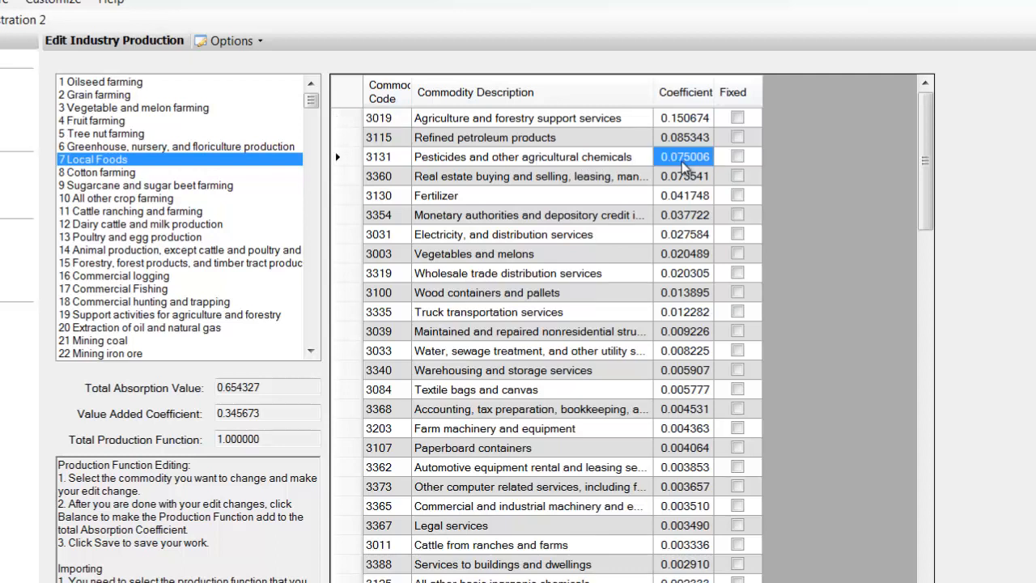
left_click(601, 177)
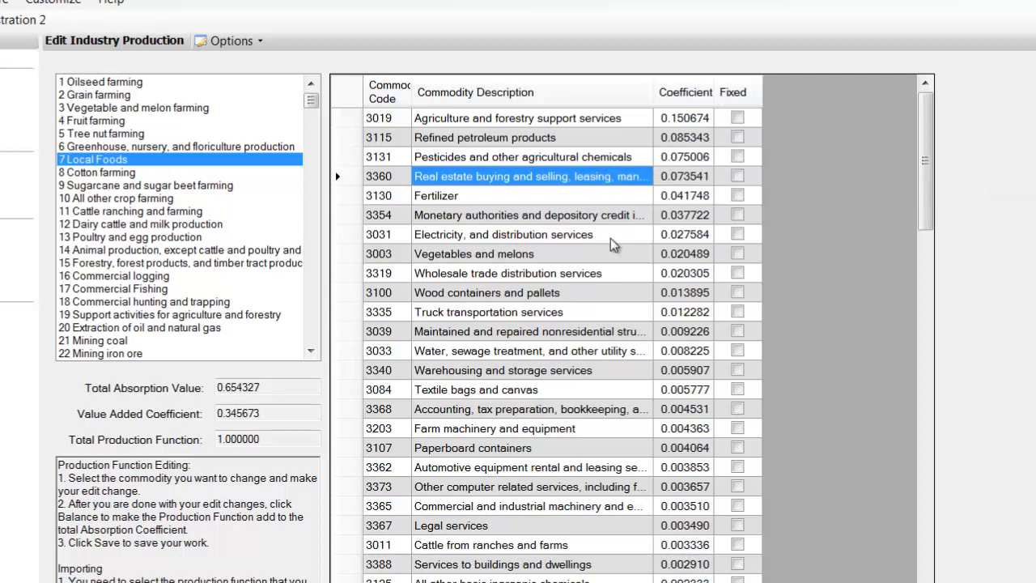
left_click(689, 181)
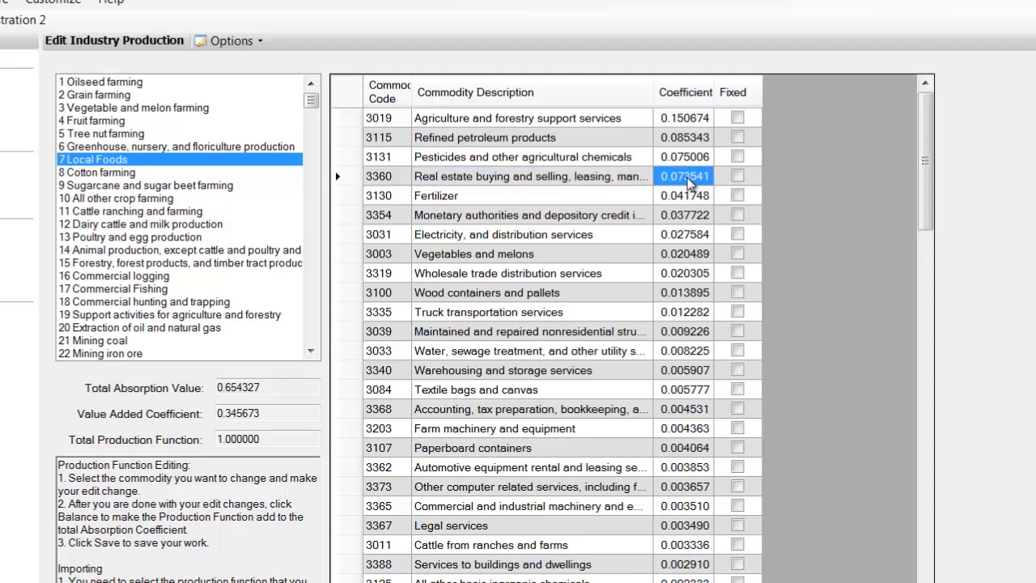
left_click(506, 199)
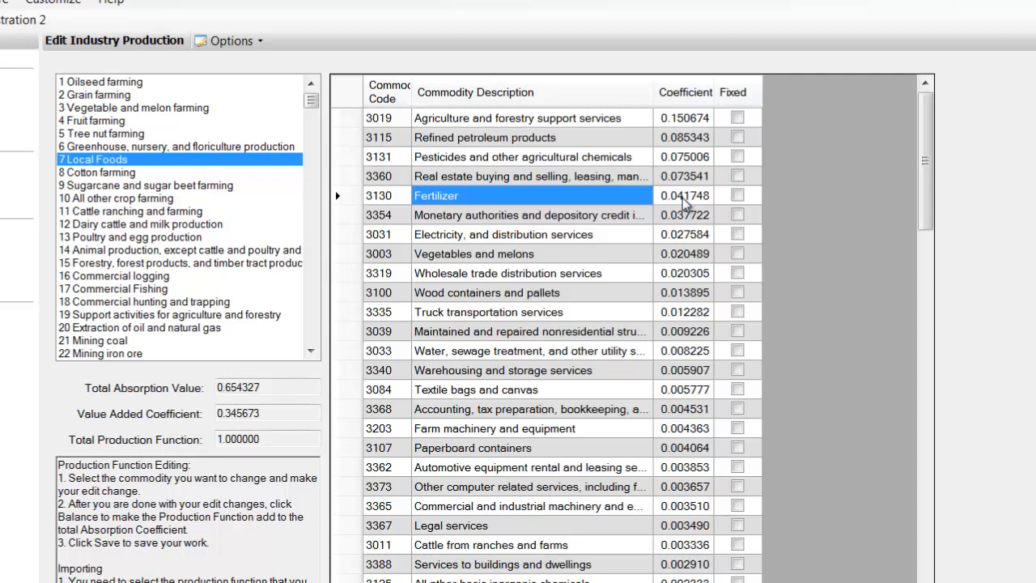
left_click(609, 217)
left_click(597, 236)
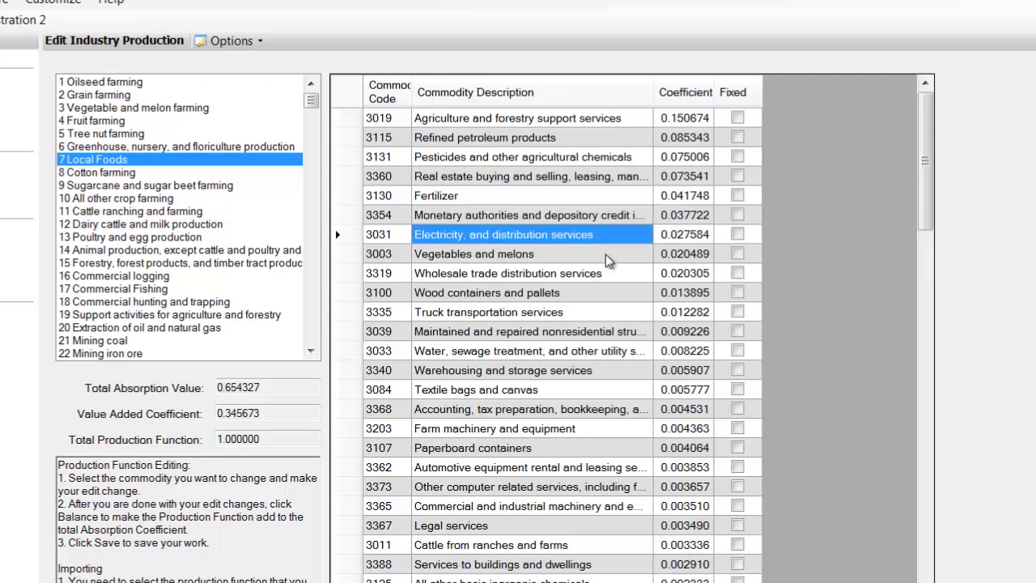
left_click(609, 257)
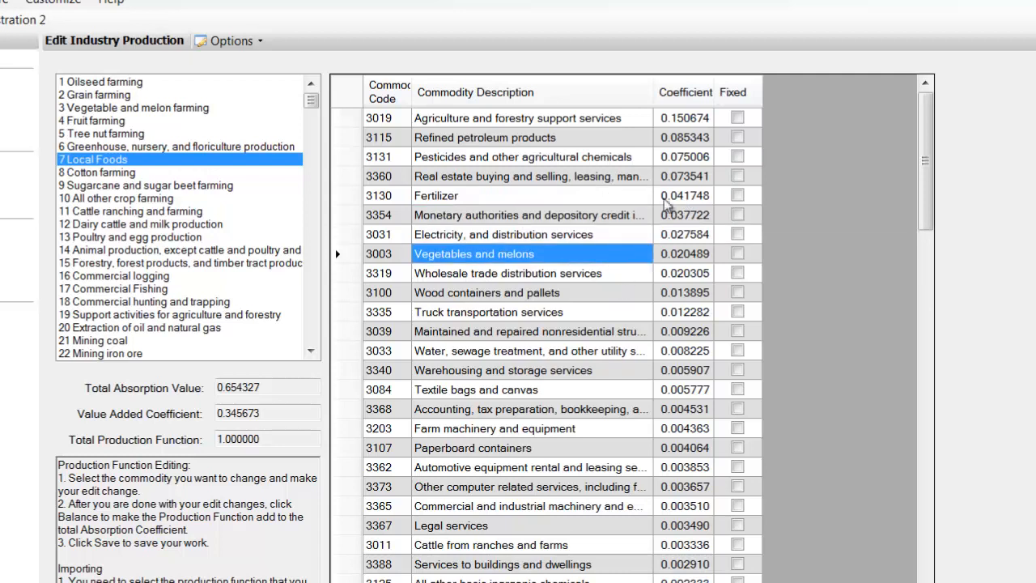
left_click(688, 120)
left_click(685, 138)
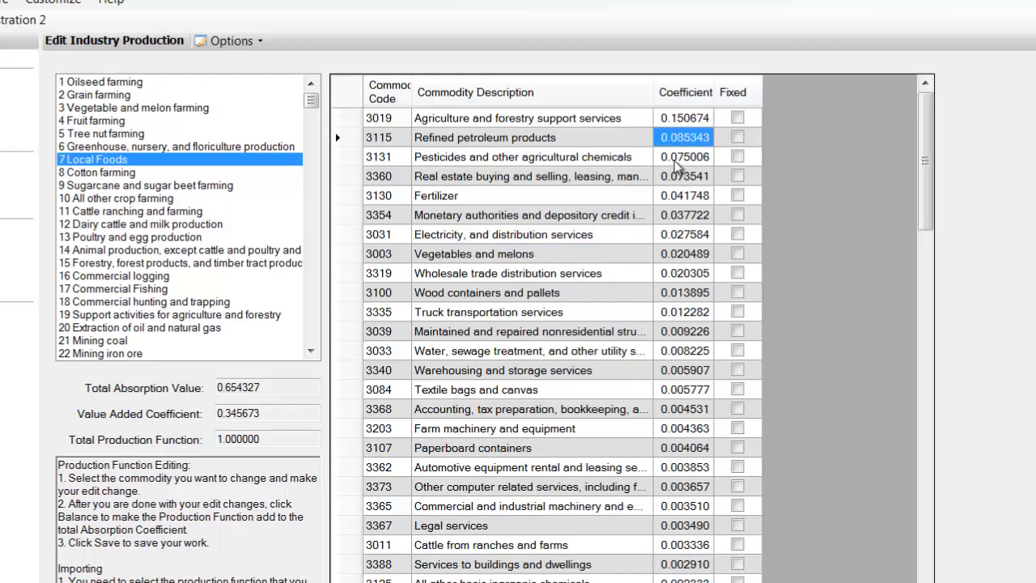
left_click(678, 160)
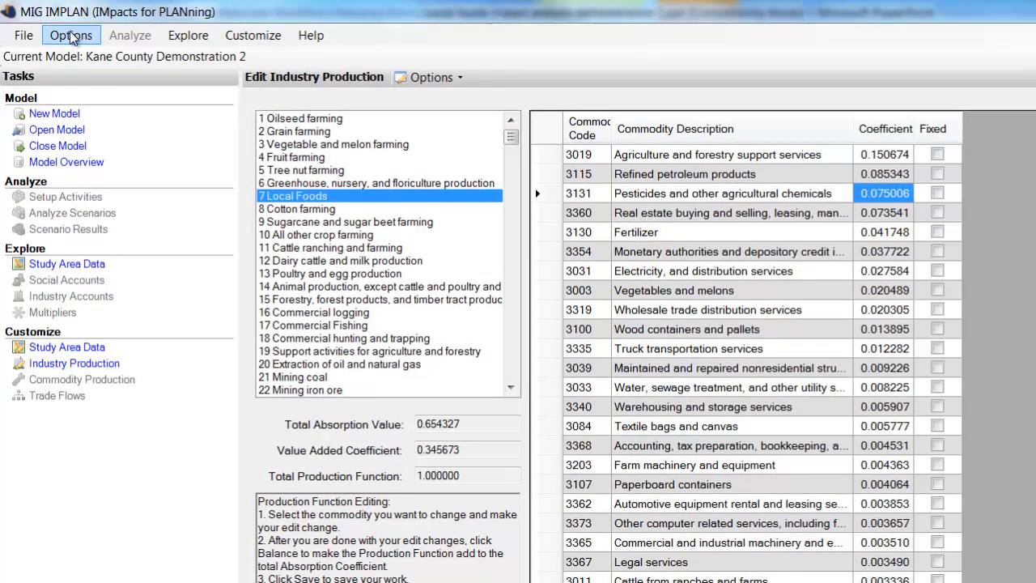
Construct the customized model through to Multipliers.
left_click(70, 36)
mouse_move(129, 56)
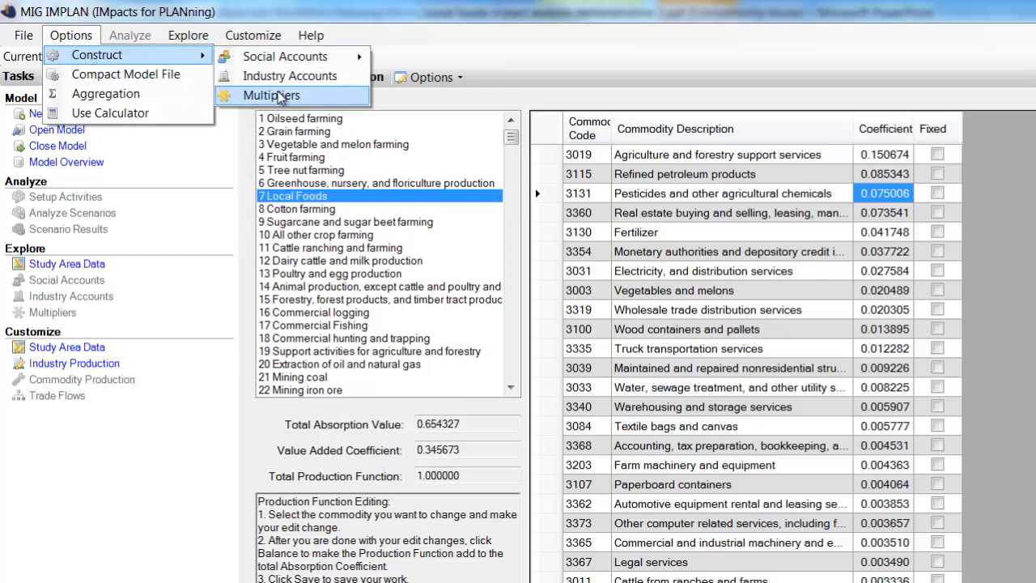
left_click(257, 95)
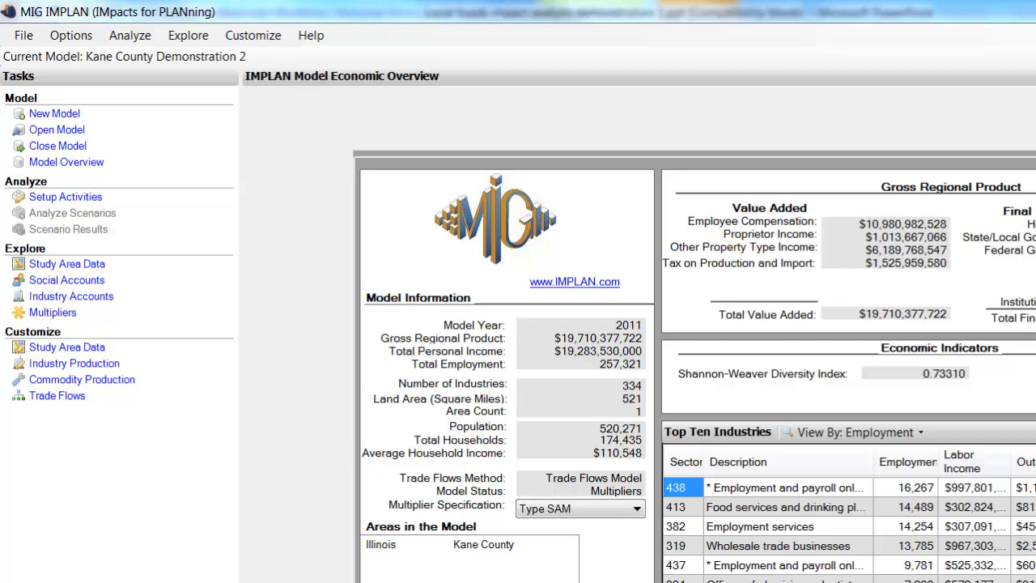
Open the study area data for viewing, widen the description column and highlight the industry 7 Local Foods row to review its values.
left_click(97, 301)
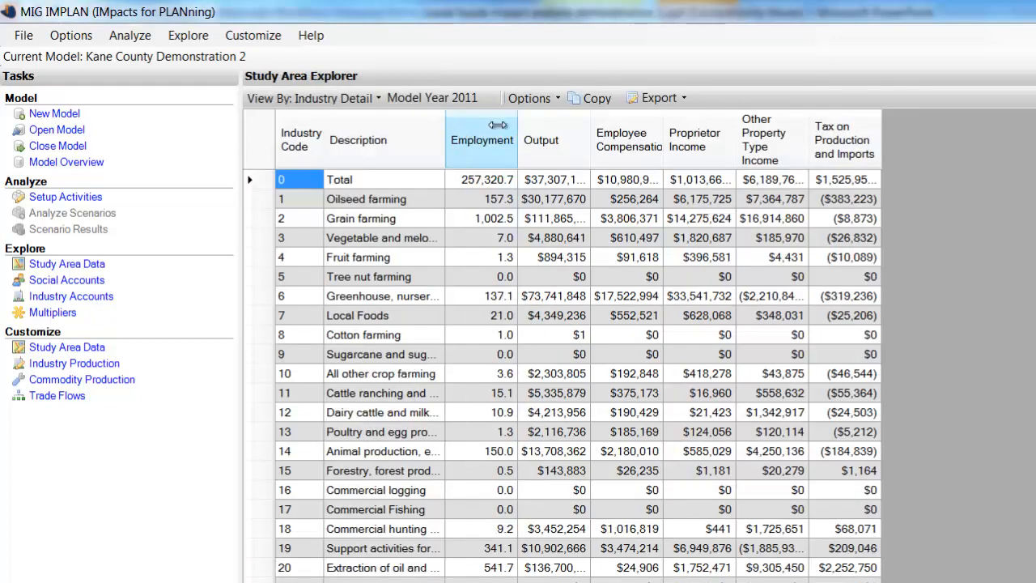
left_click_drag(498, 123, 532, 124)
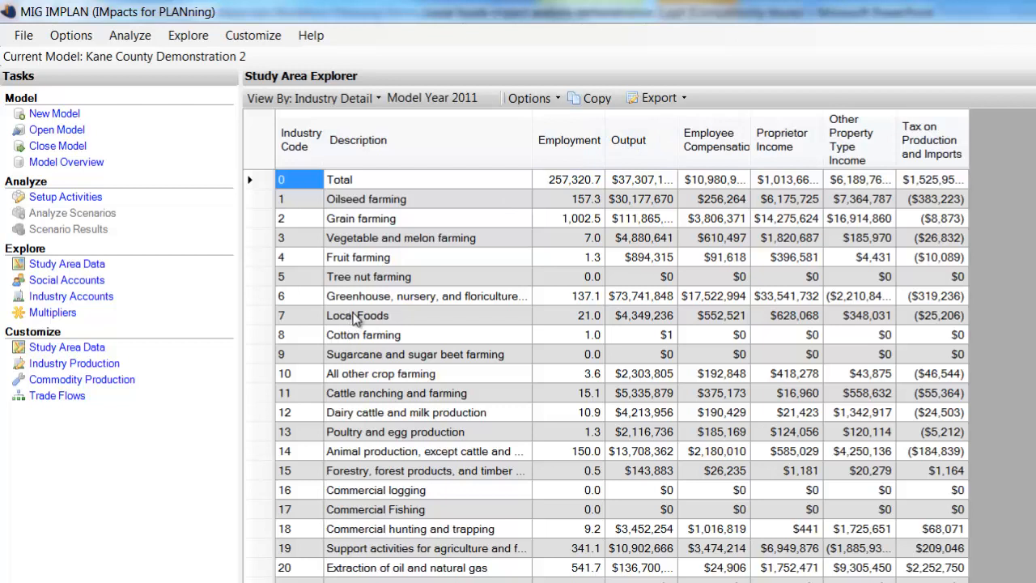
left_click_drag(356, 318, 927, 337)
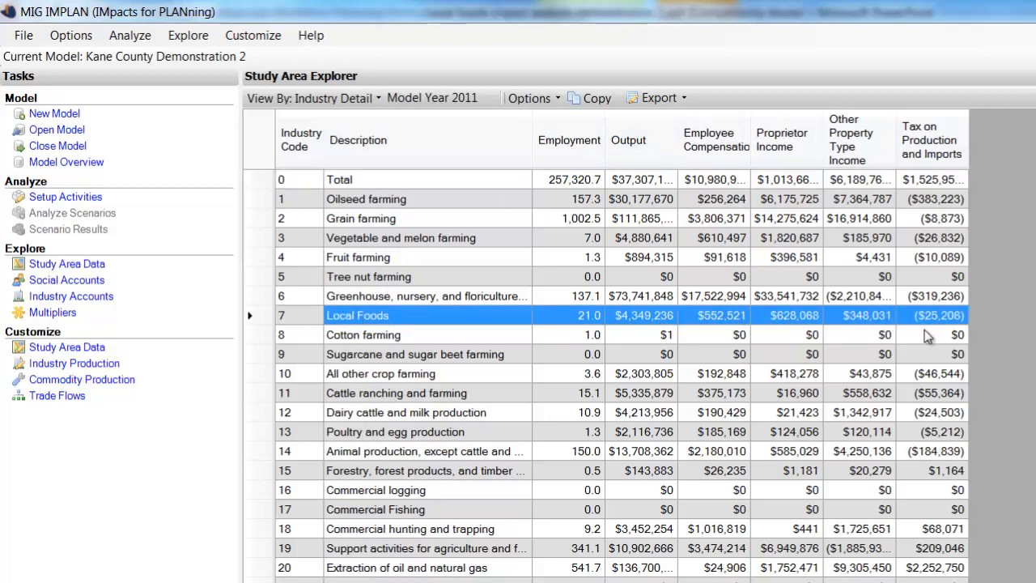